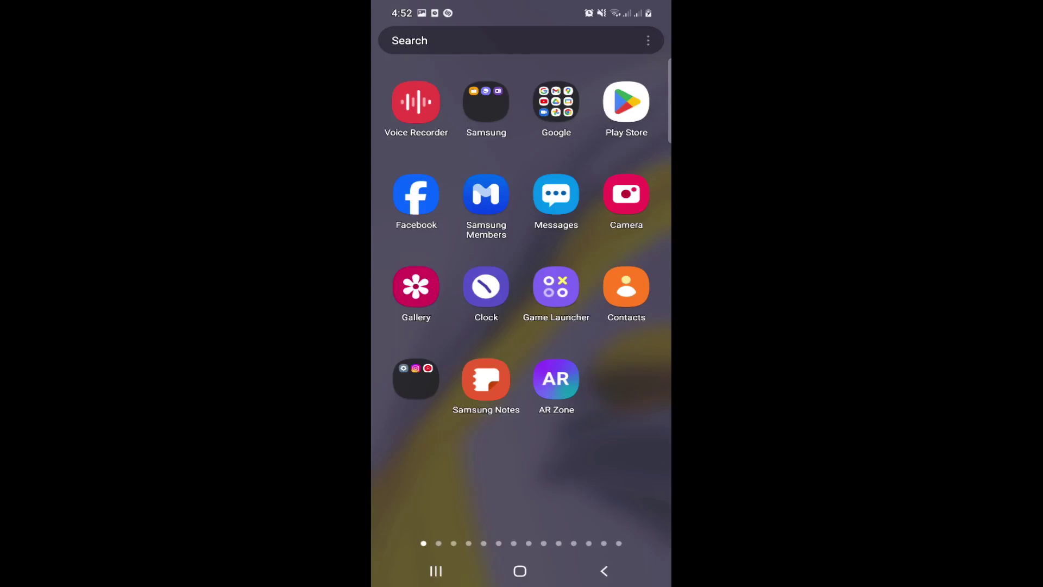
Flip through the app drawer pages, then open the launcher's app search
drag(603, 294, 440, 294)
click(519, 571)
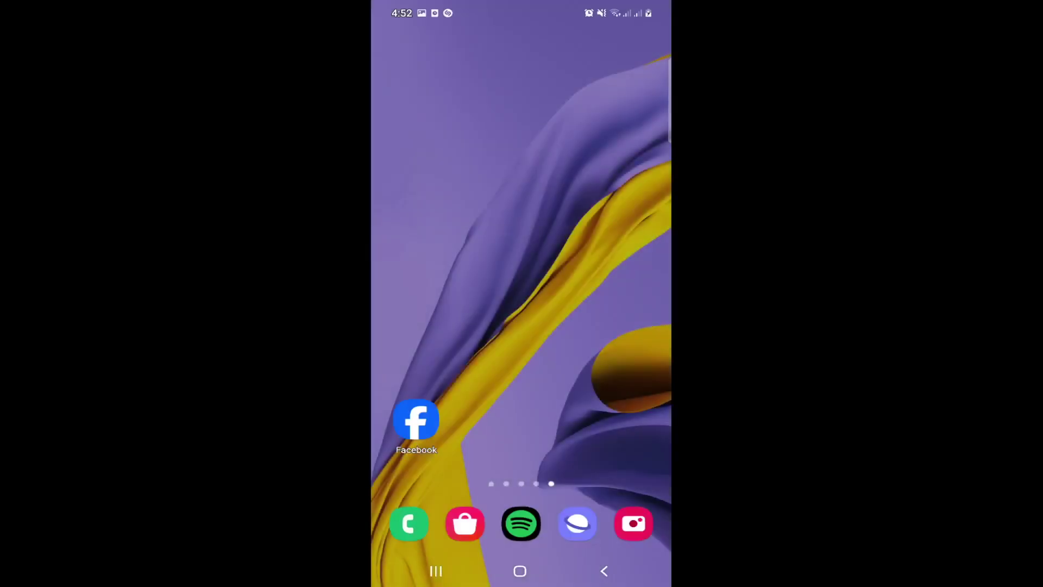
drag(521, 408, 521, 163)
click(521, 570)
drag(522, 408, 522, 163)
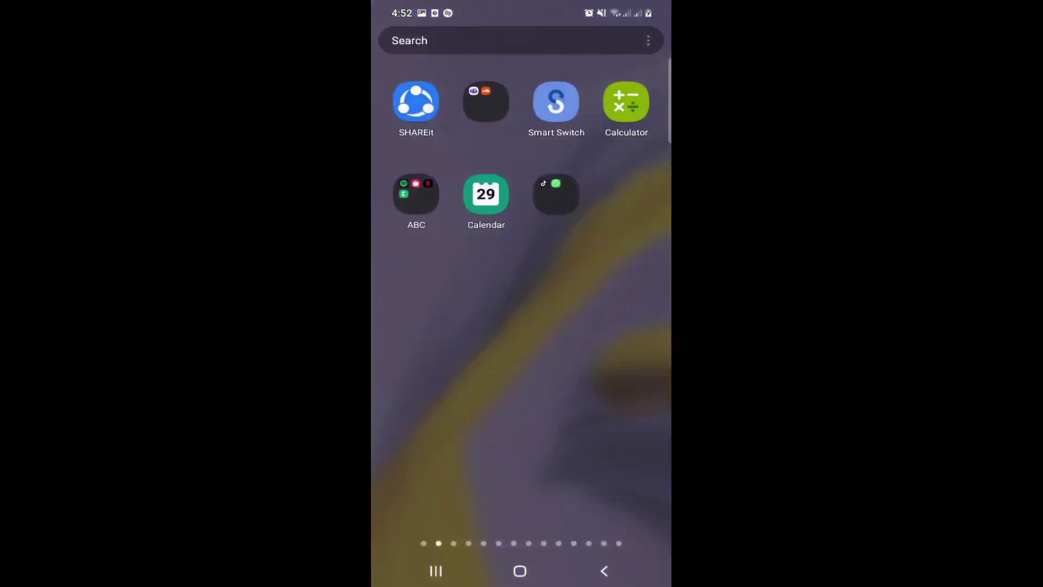
click(456, 40)
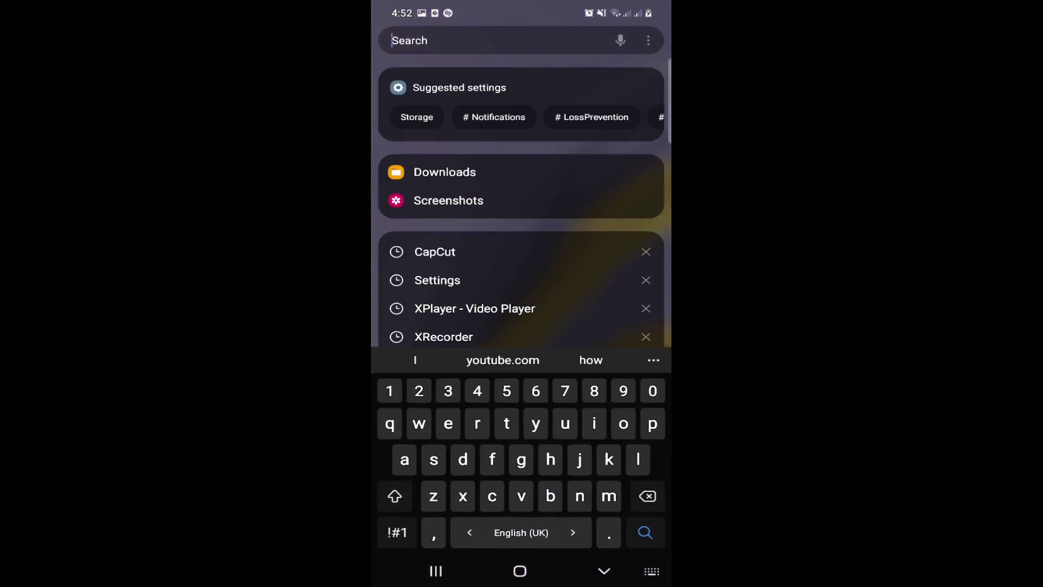
Launch CapCut from the recent searches list
click(435, 252)
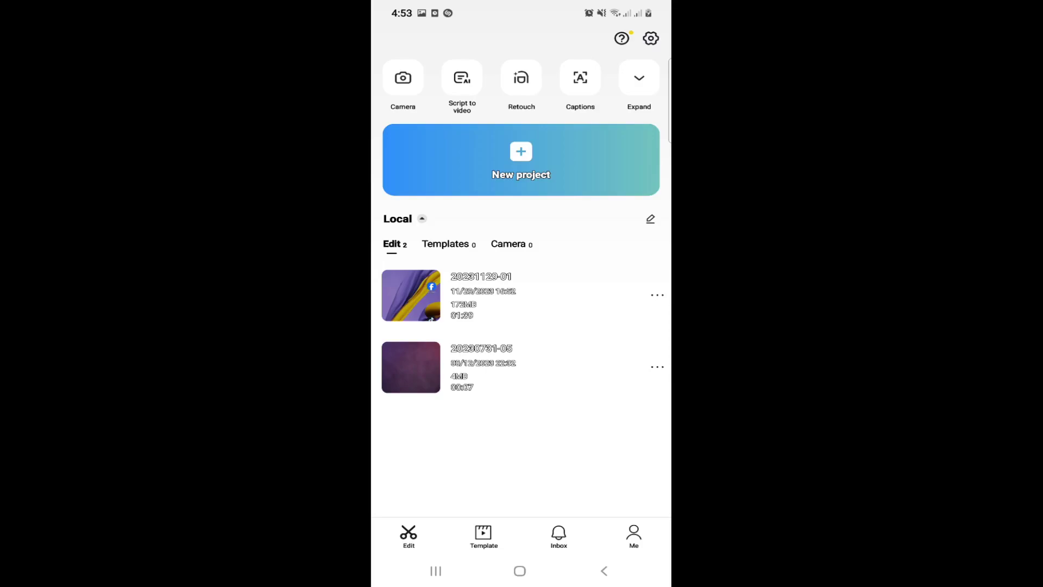
click(411, 296)
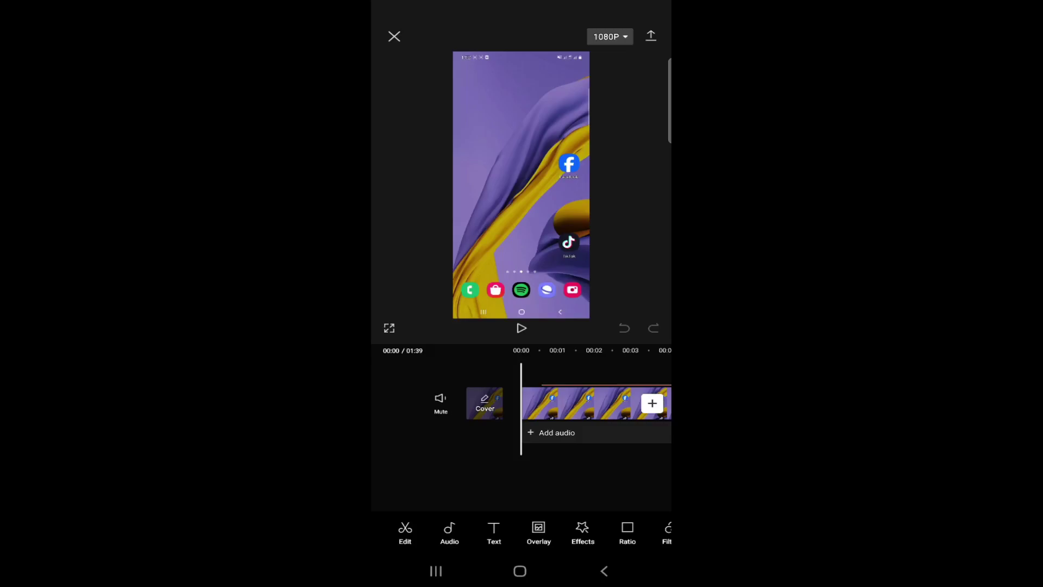
drag(619, 403, 408, 404)
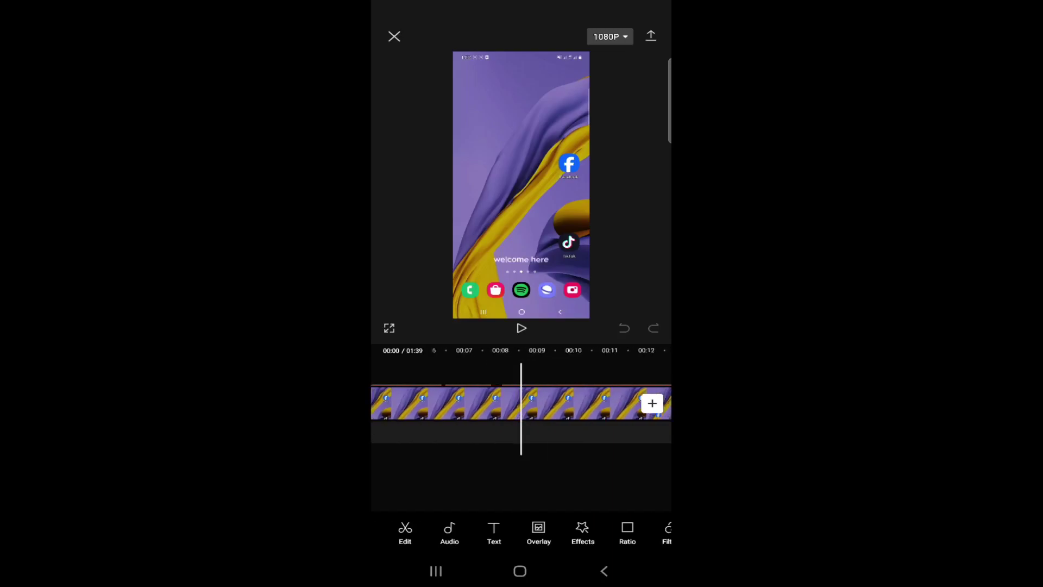
drag(619, 404, 407, 403)
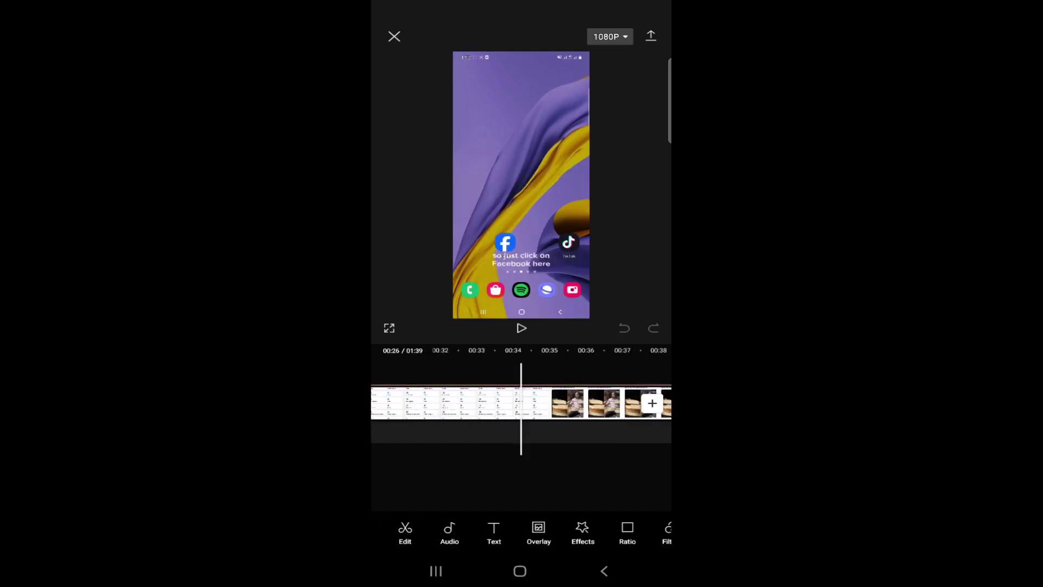
Move the playhead to 00:29 and bring up the Text tools
drag(489, 403, 526, 404)
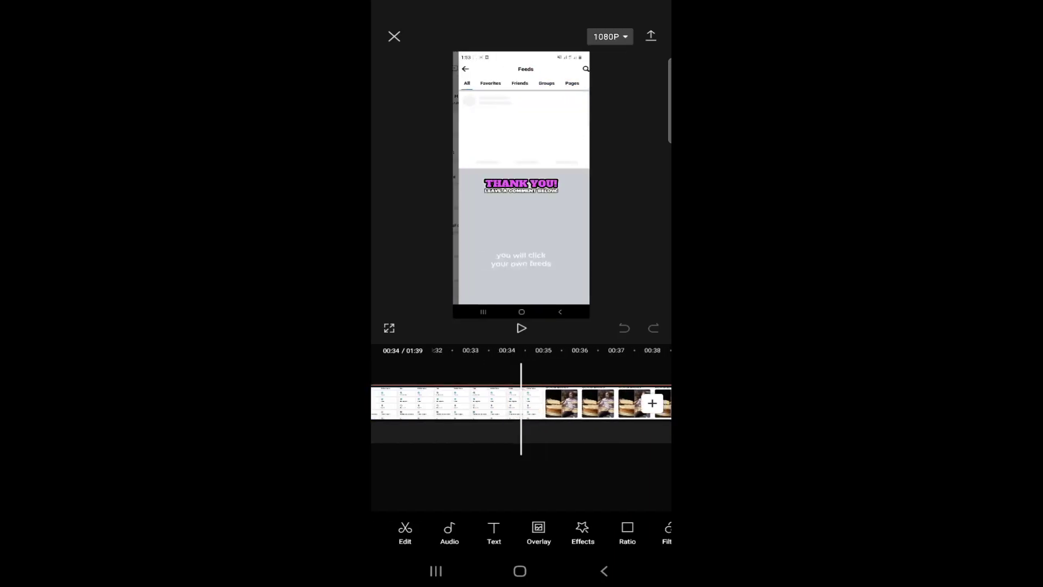
drag(424, 403, 603, 404)
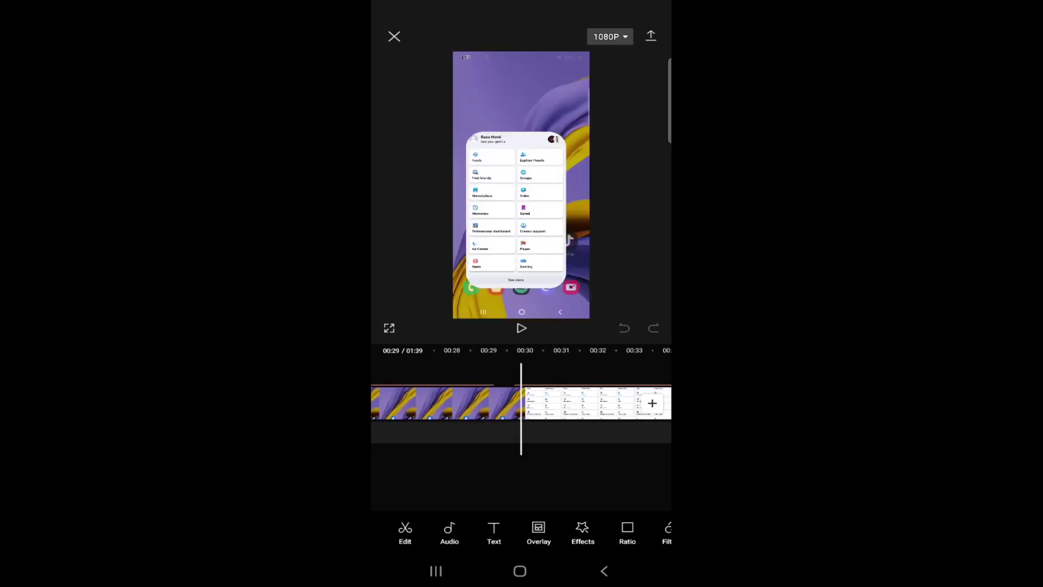
drag(505, 403, 523, 403)
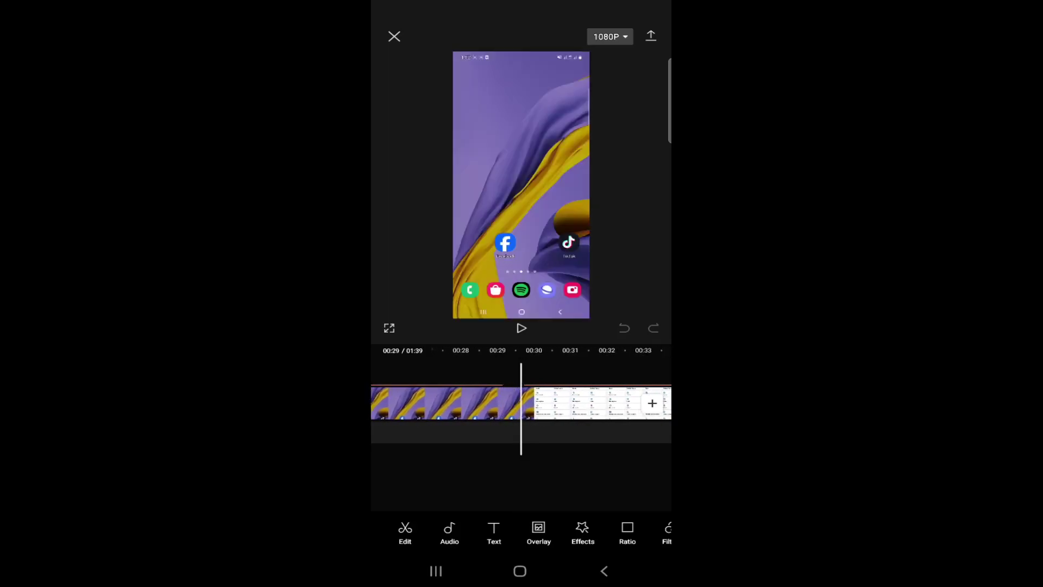
click(494, 531)
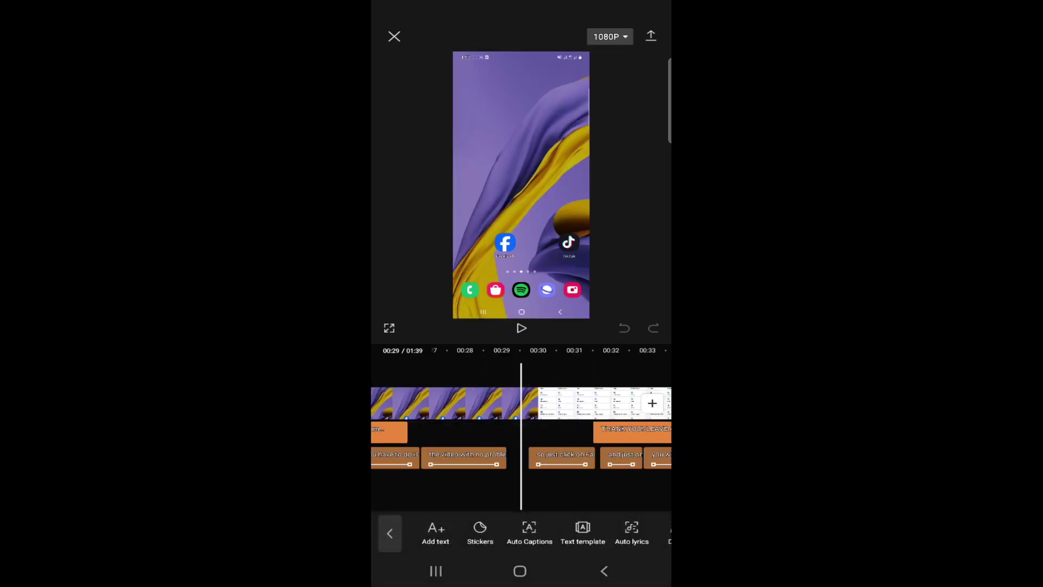
Scroll the Text submenu to Stickers and open the sticker library
drag(570, 534, 532, 534)
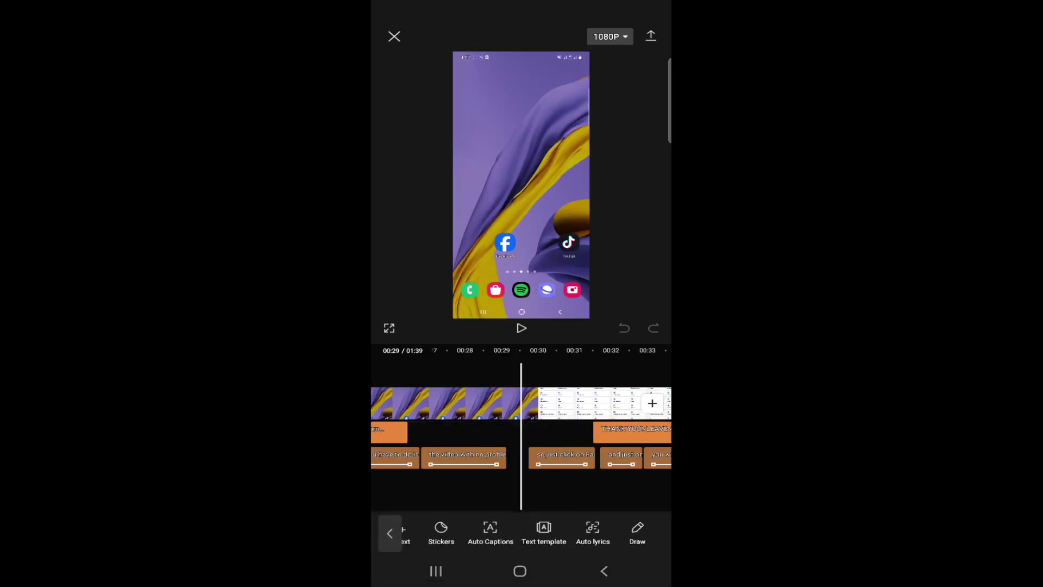
click(544, 532)
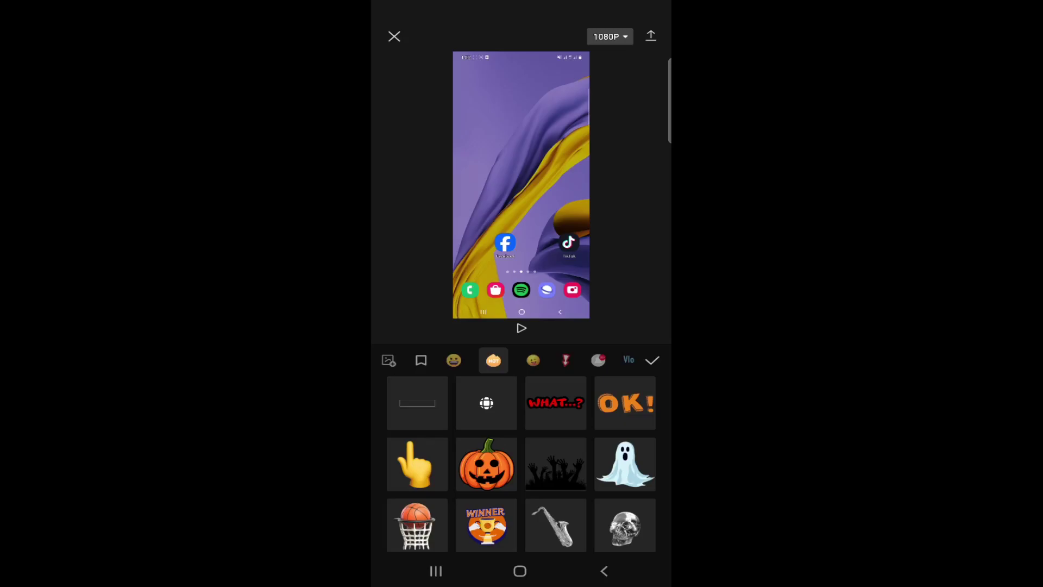
scroll(522, 456, down, 3)
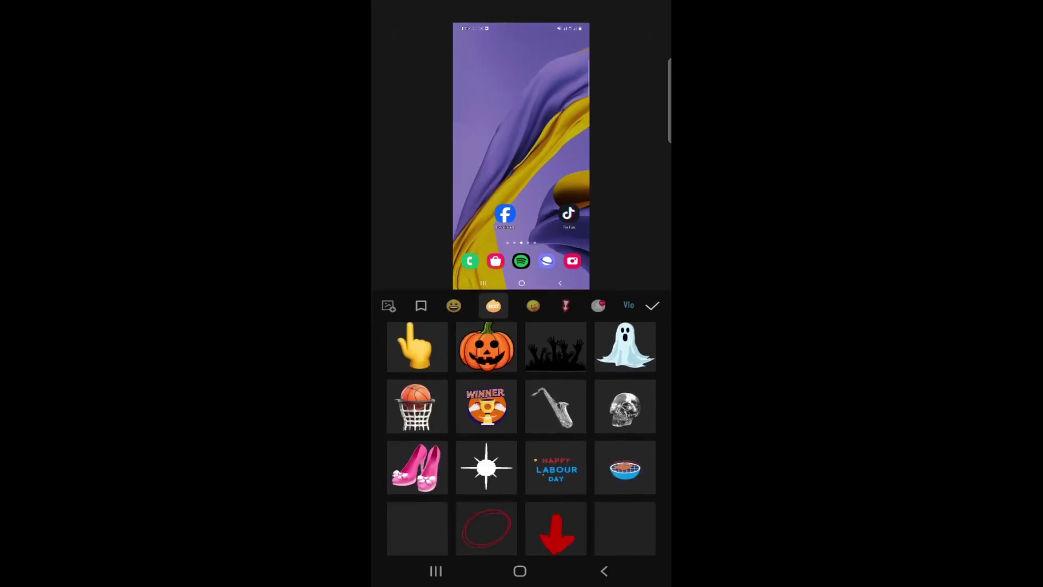
Add the silver saxophone sticker to the video at 00:29
click(556, 405)
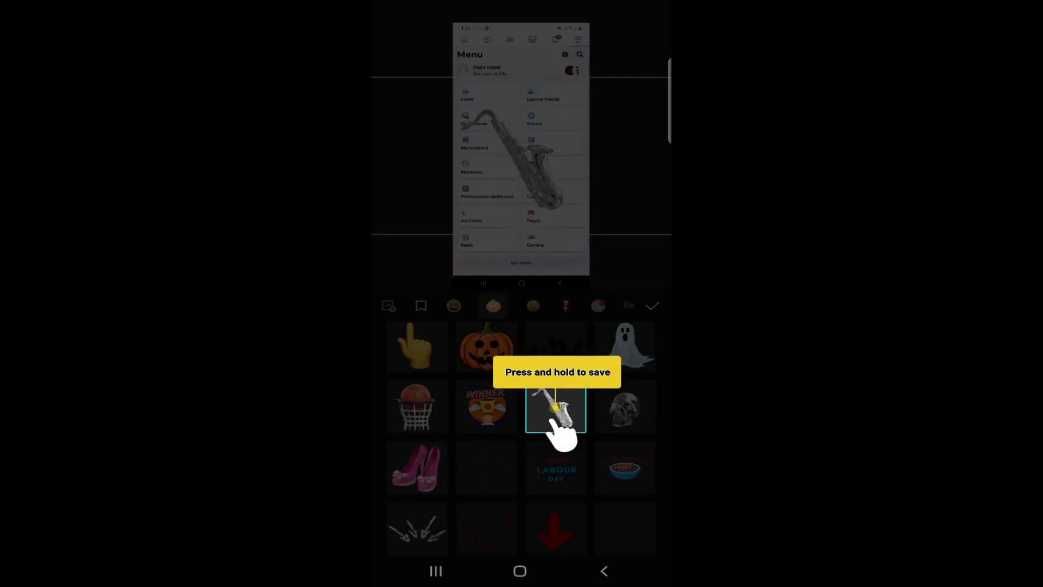
click(652, 305)
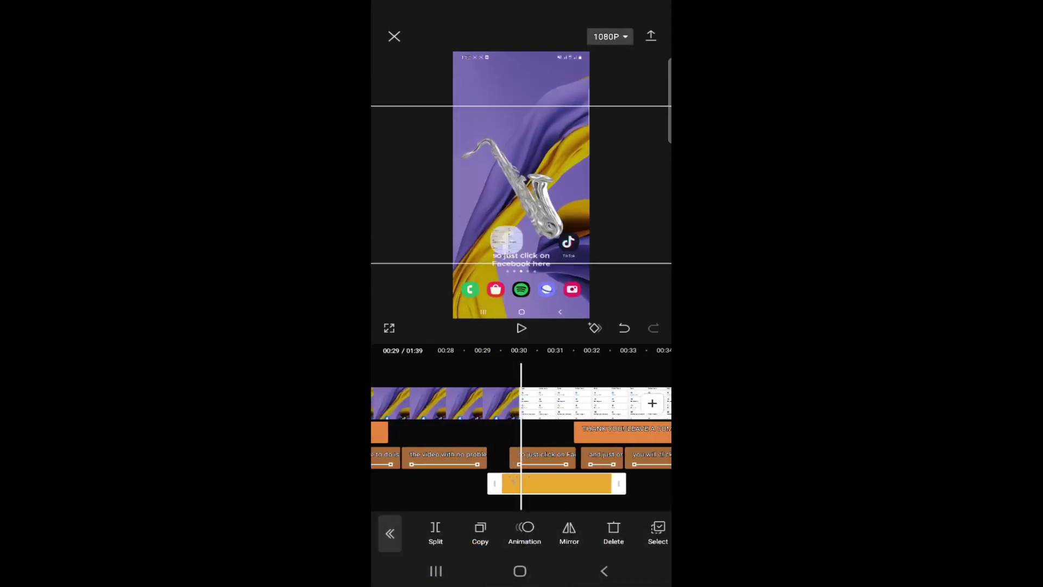
Trim the saxophone sticker clip to a brief flash, preview it, then deselect it
drag(638, 483, 580, 483)
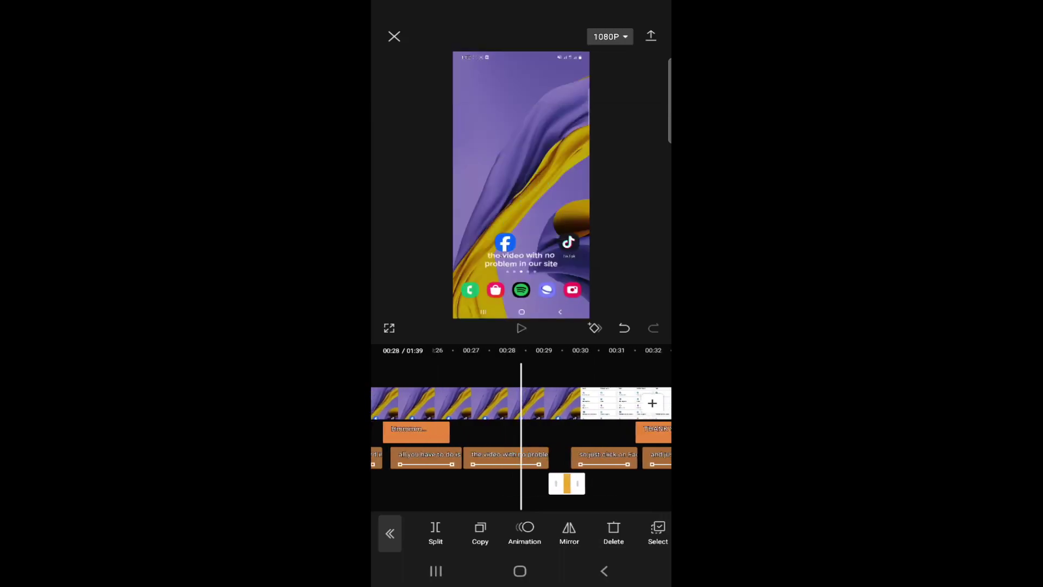
click(522, 327)
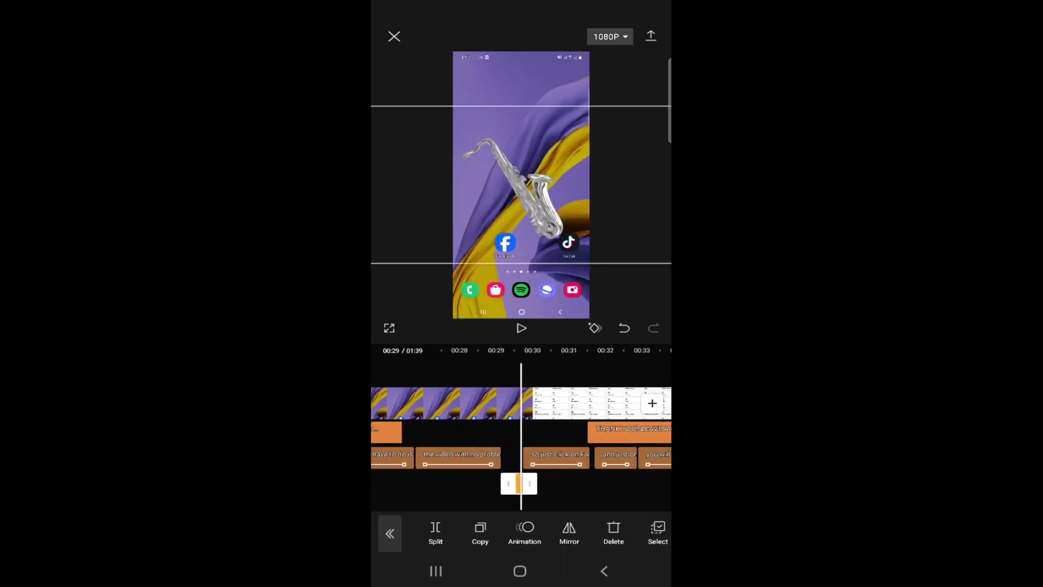
click(390, 532)
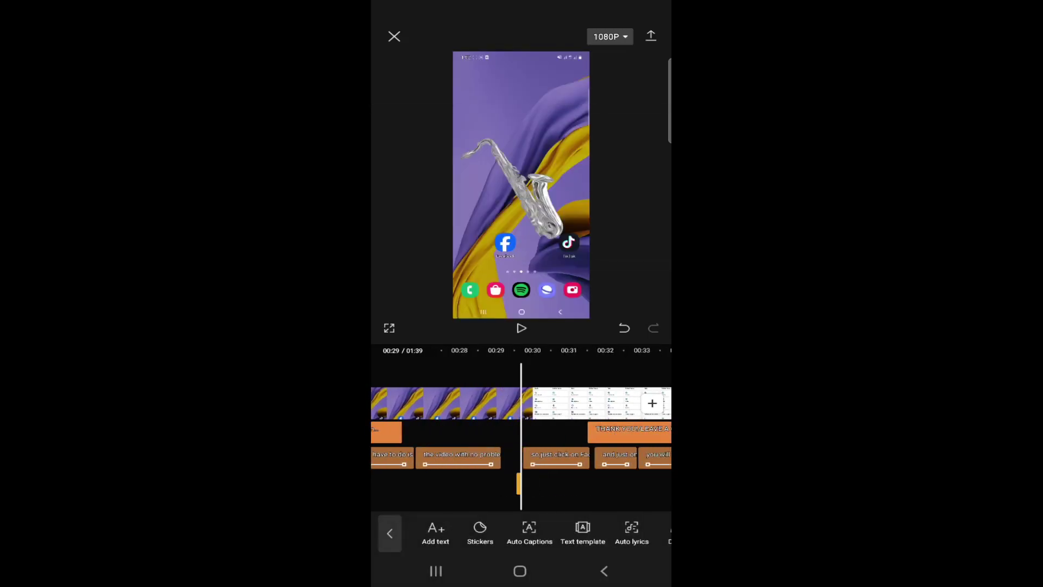